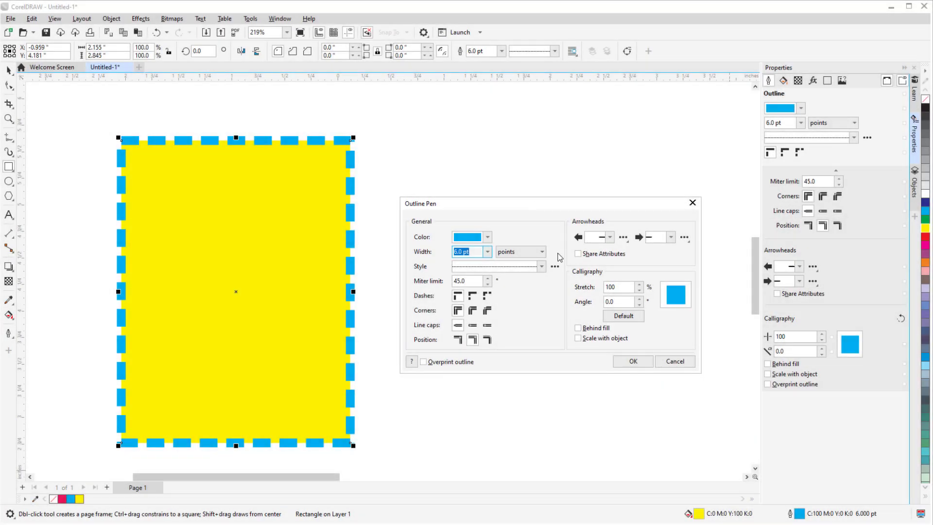
Build a dash-dot-dot line style in Edit Line Style and add it to the rectangle's outline
left_click(555, 267)
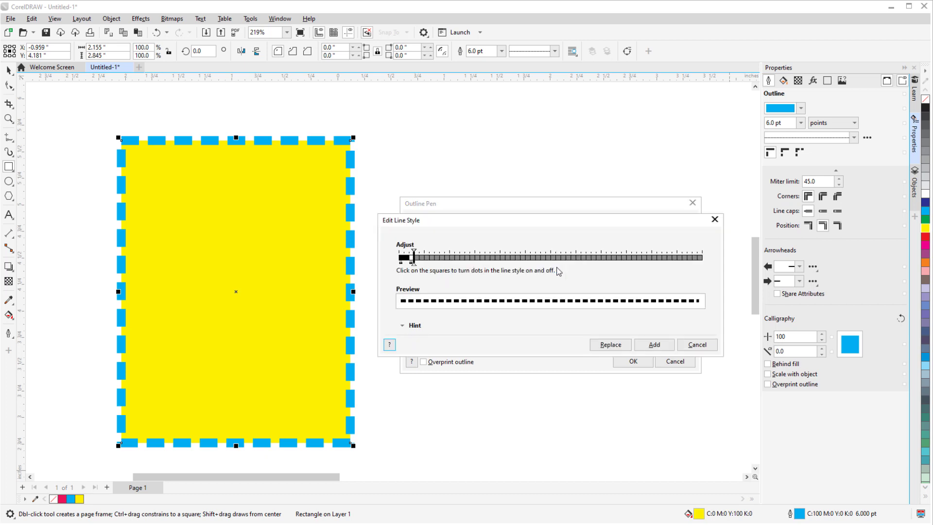
left_click_drag(414, 264, 448, 266)
left_click(413, 259)
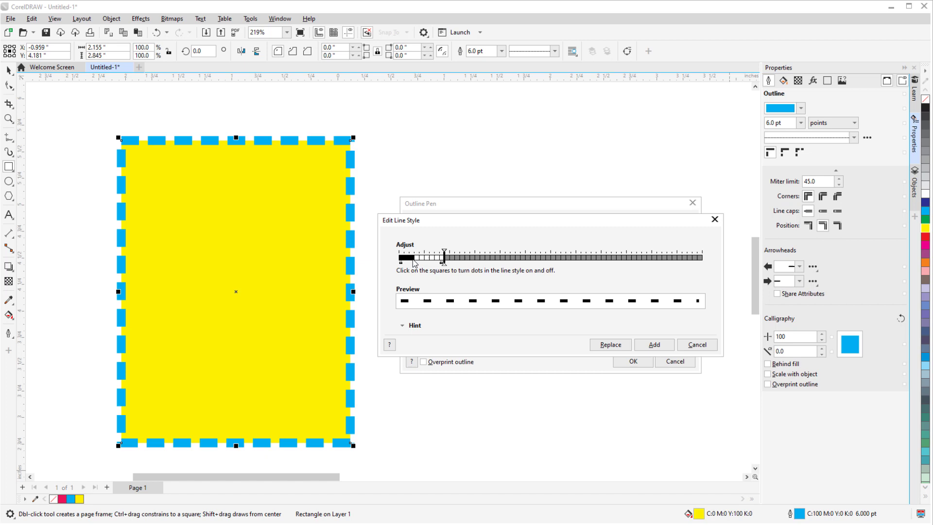
left_click(427, 258)
left_click(437, 259)
left_click(663, 346)
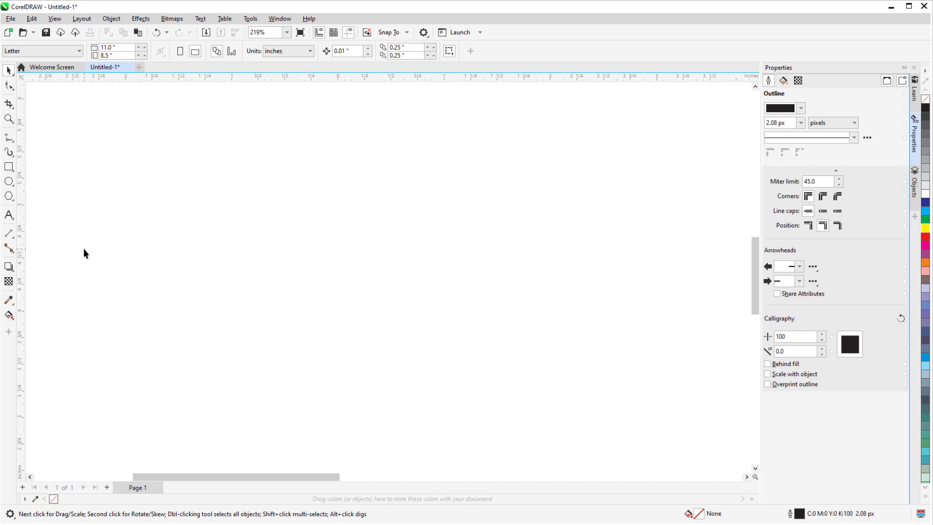
Switch on Outline Tools in the toolbox Quick Customize list
left_click(9, 333)
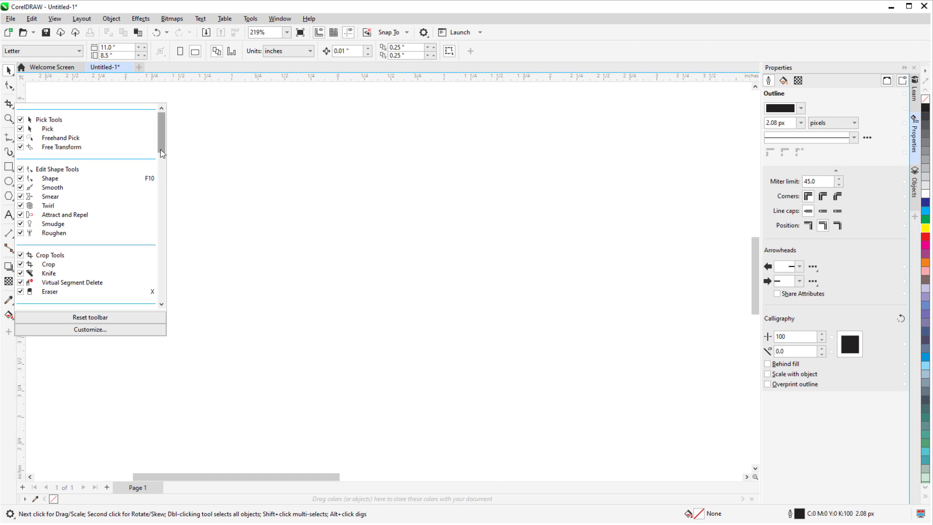
left_click_drag(161, 150, 170, 306)
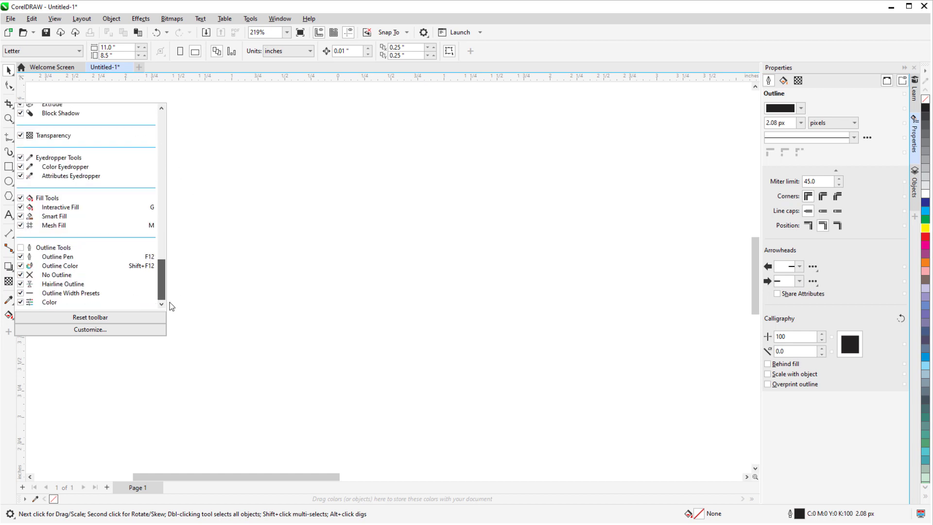
left_click(21, 248)
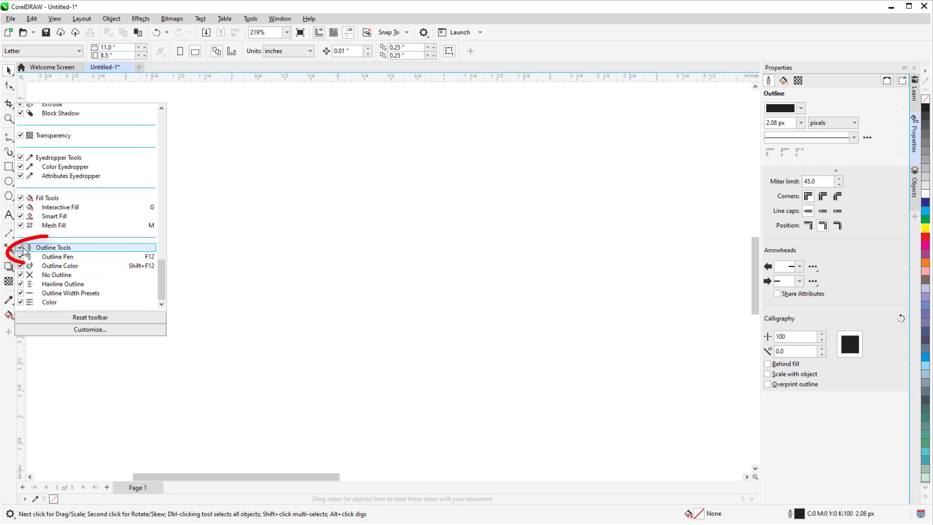
left_click(196, 265)
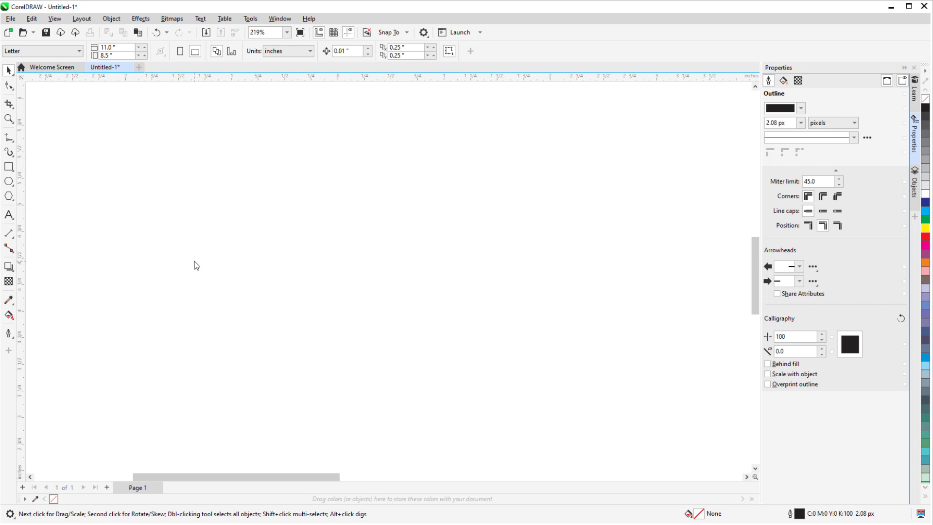
left_click(8, 333)
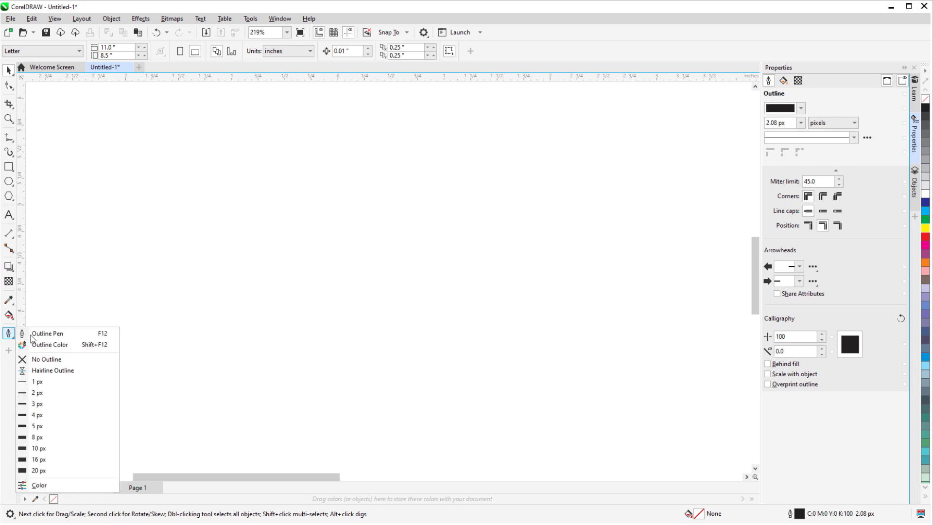
left_click(67, 337)
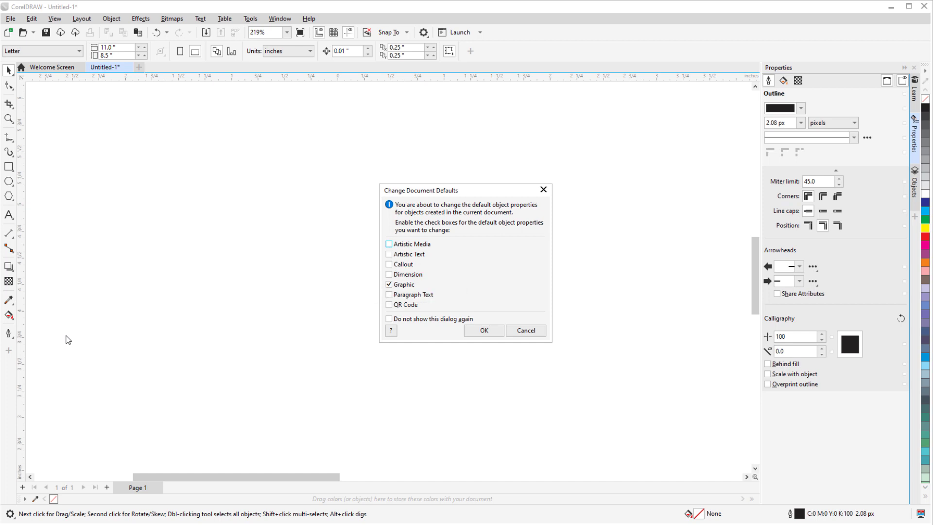
left_click(541, 329)
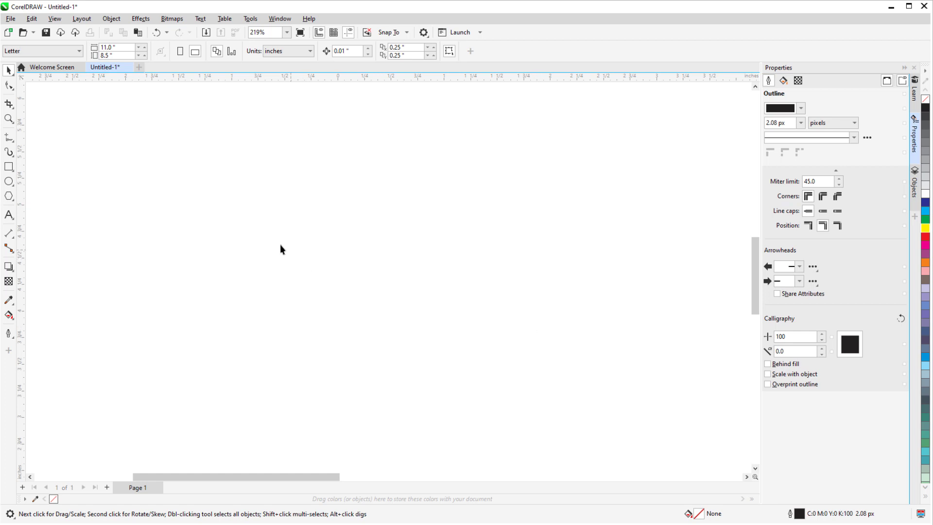
left_click(8, 166)
Draw a tall rectangle on the page and set its outline colour to pink in Outline Pen
mouse_move(122, 141)
left_mouse_down()
mouse_move(244, 339)
mouse_move(323, 440)
mouse_move(350, 443)
left_mouse_up()
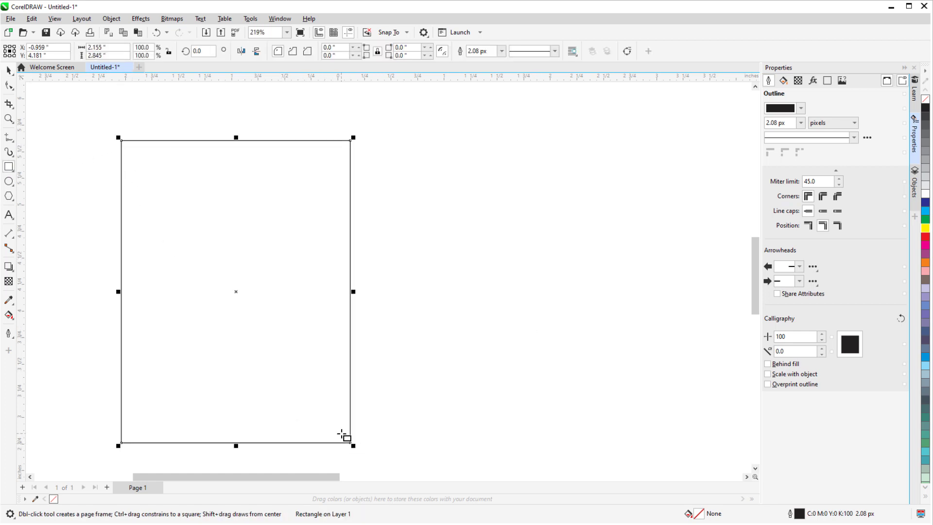
left_click(8, 333)
left_click(67, 335)
left_click_drag(387, 185, 470, 184)
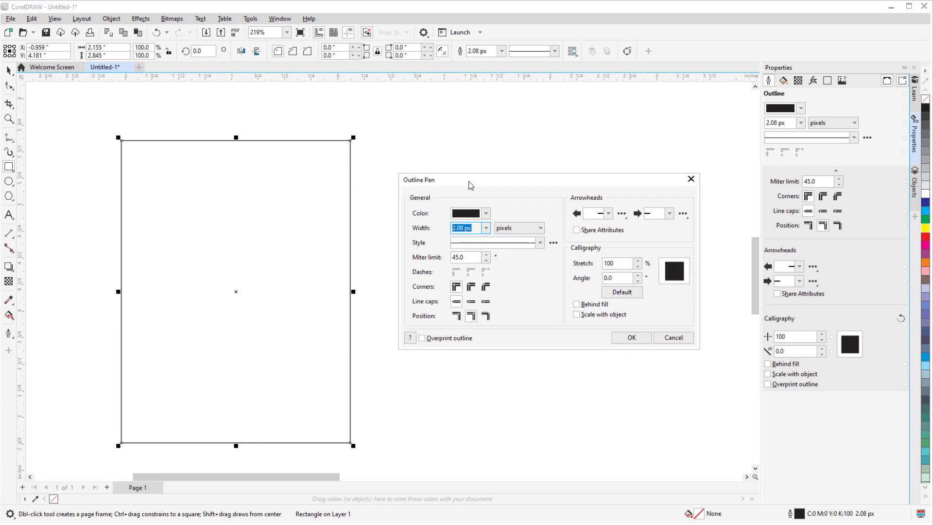
left_click(486, 214)
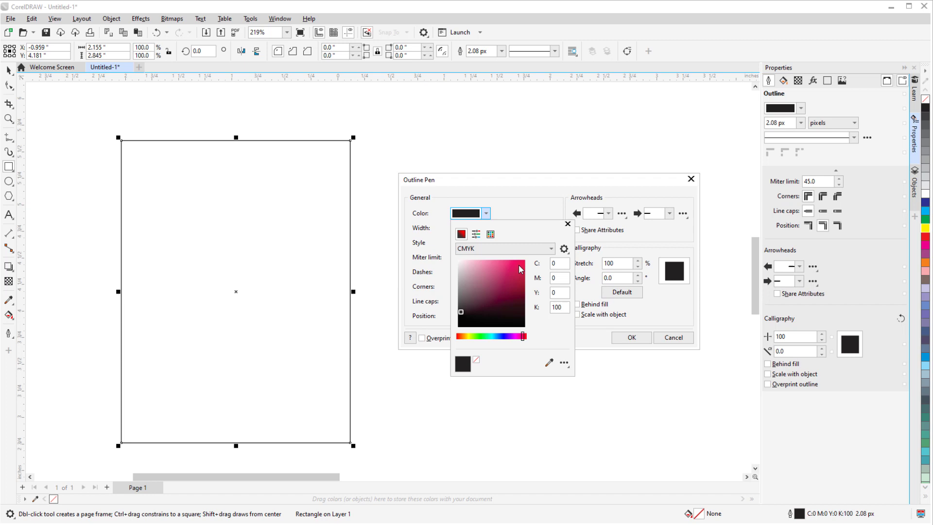
left_click(519, 267)
left_click(519, 212)
Make the pink outline 16.0 px wide and dotted, and apply it
left_click(486, 228)
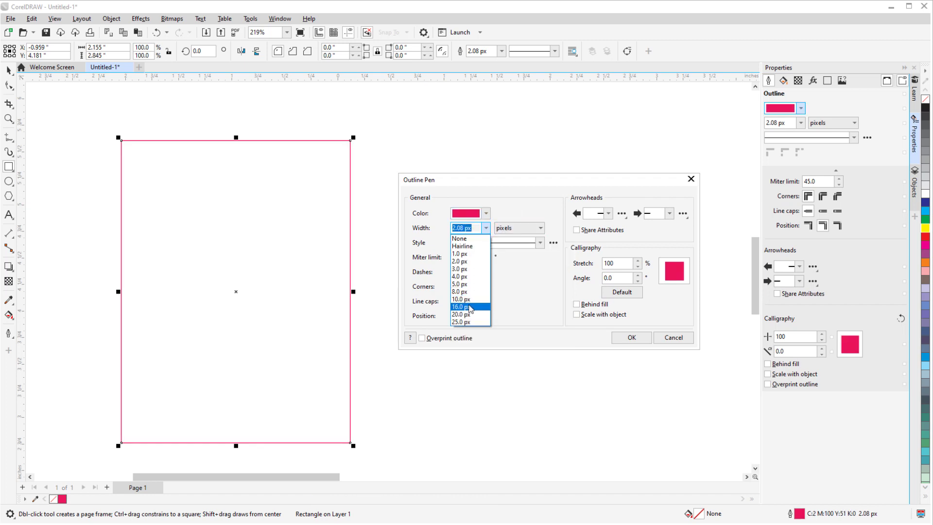
left_click(470, 307)
left_click(540, 243)
left_click(537, 276)
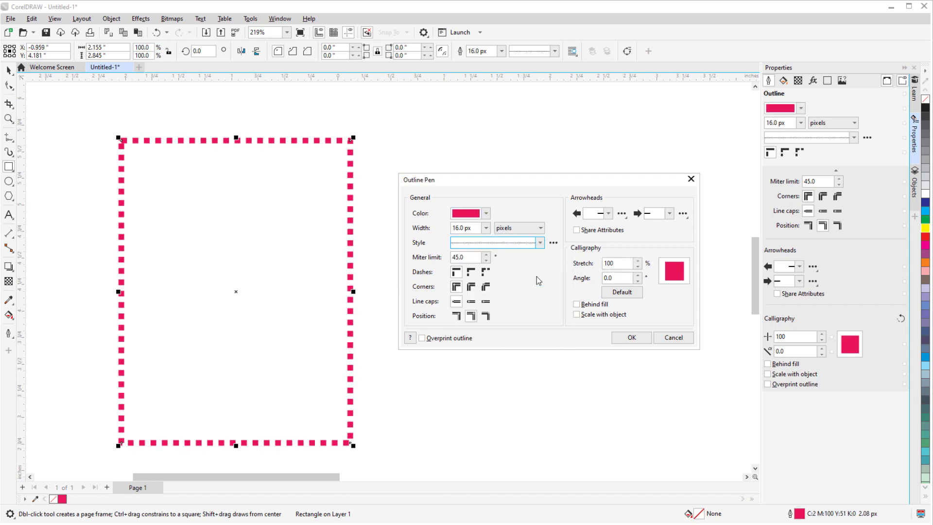
left_click(634, 339)
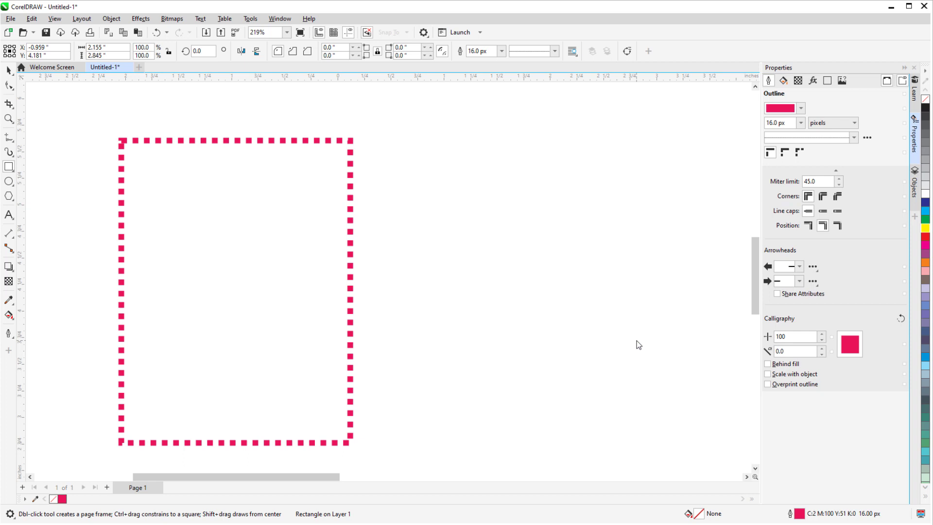
Give the rectangle a yellow fill and a blue 25.0 px long-dash outline
right_click(926, 210)
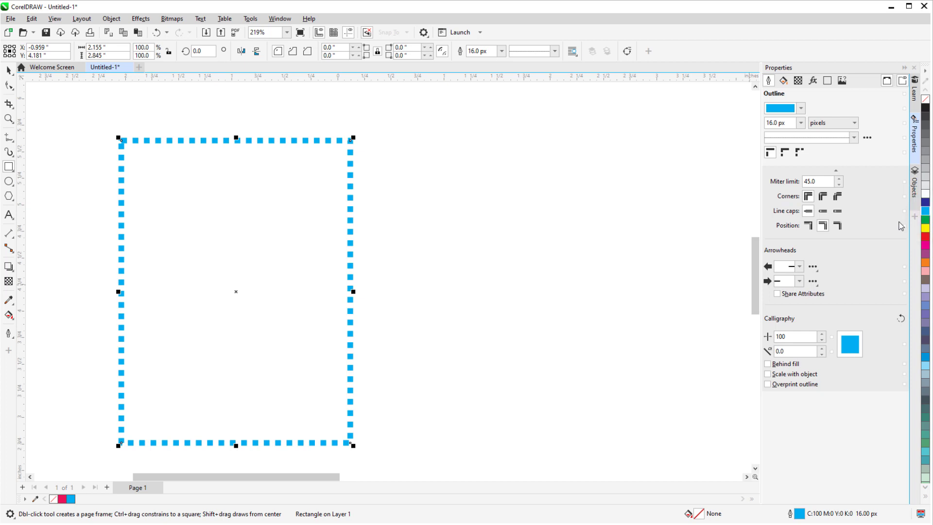
left_click(926, 228)
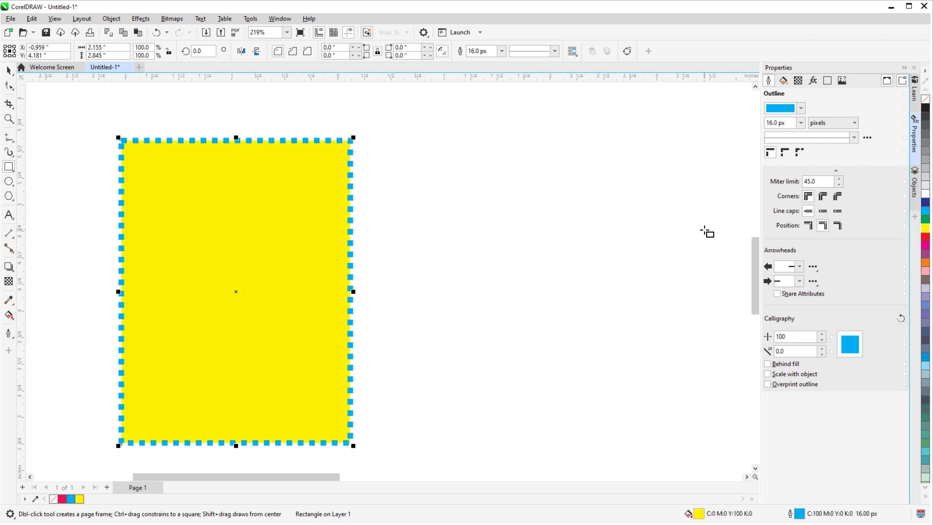
left_click(501, 51)
left_click(495, 148)
left_click(555, 51)
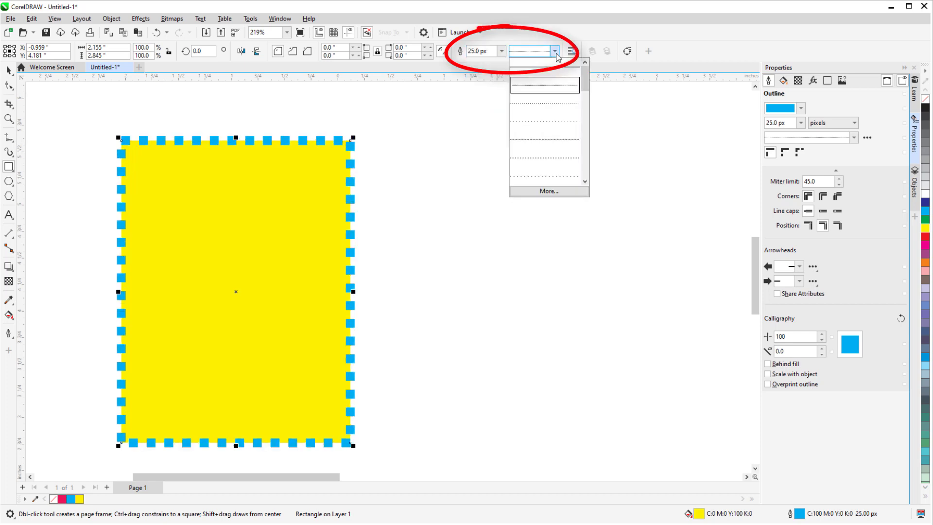
left_click(550, 141)
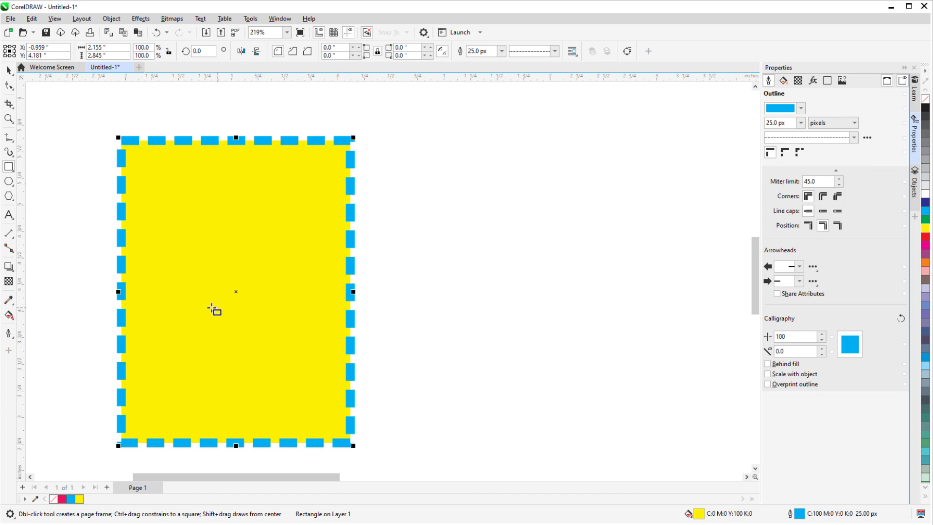
Try 8 px and then 16 px outline widths from the outline flyout
left_click(9, 333)
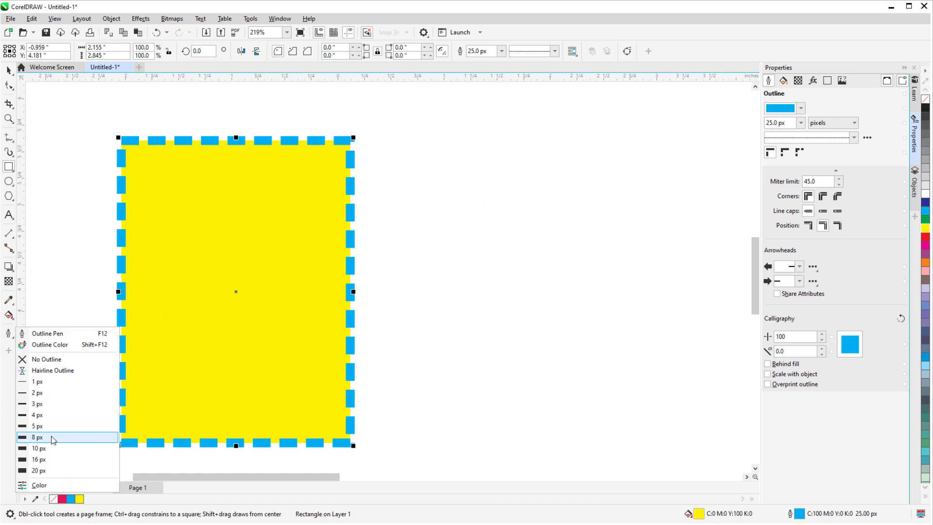
left_click(53, 438)
left_click(8, 334)
left_click(50, 460)
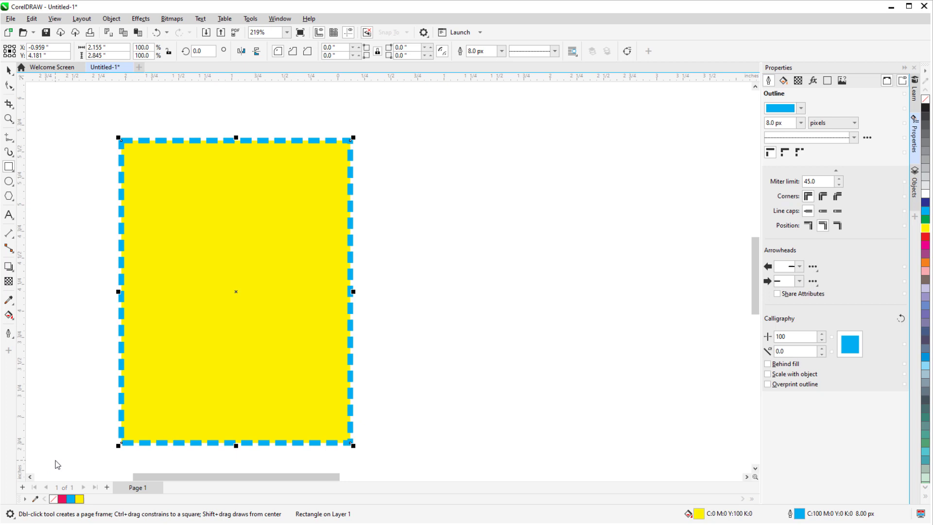
Set the outline width to 6 pt in Outline Pen, then reopen the dialog from the status bar
left_click(9, 333)
left_click(42, 338)
left_click_drag(420, 184, 500, 197)
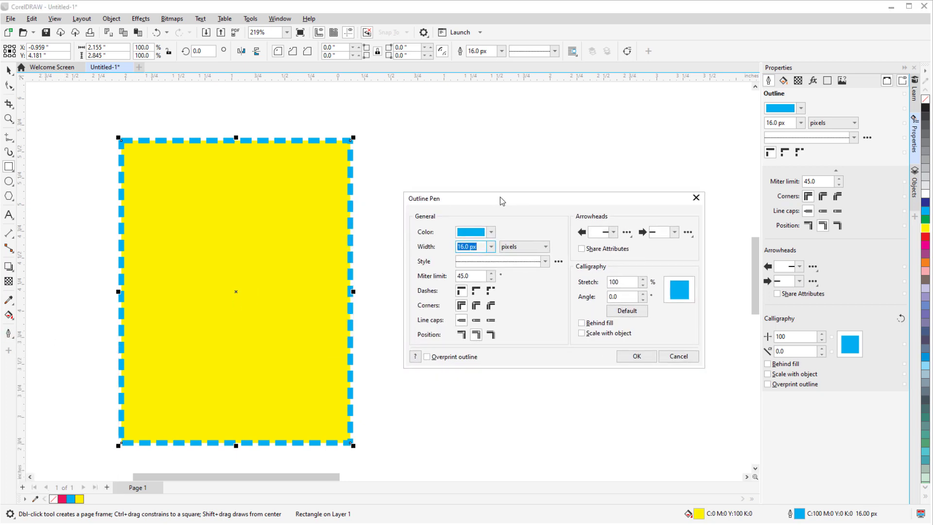
left_click(546, 247)
left_click(540, 281)
double_click(470, 246)
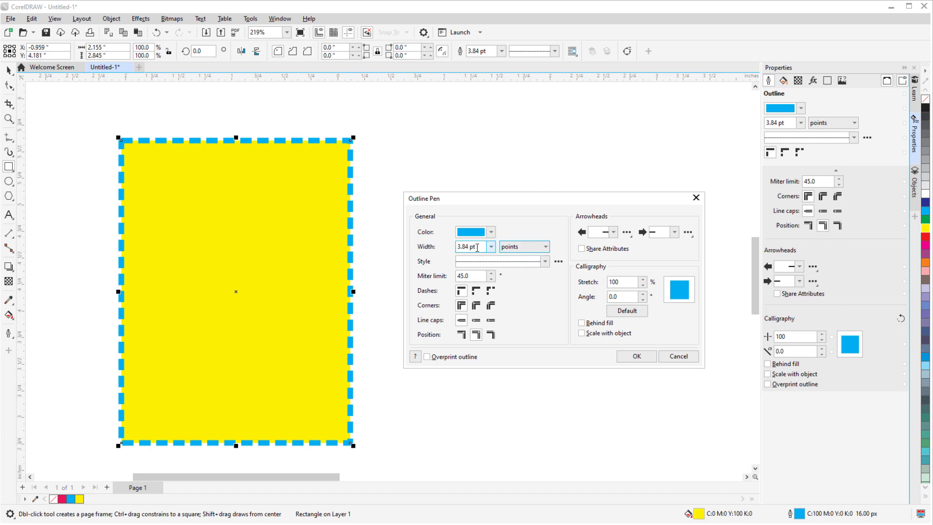
type("6")
key("Tab")
left_click(637, 357)
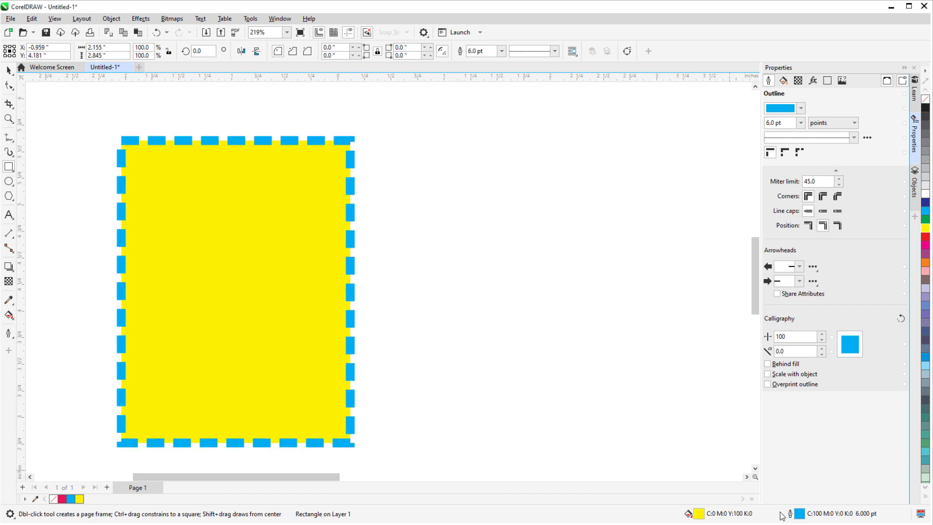
double_click(799, 514)
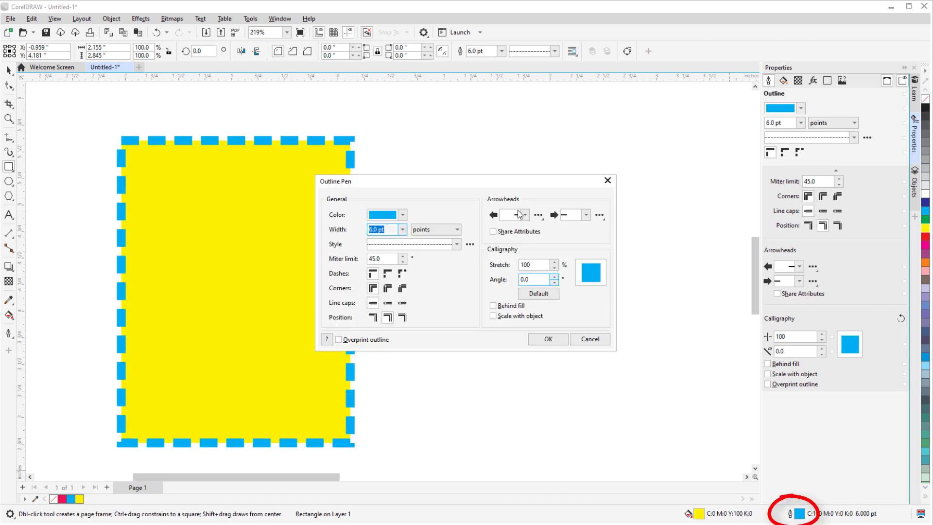
left_click_drag(450, 184, 535, 207)
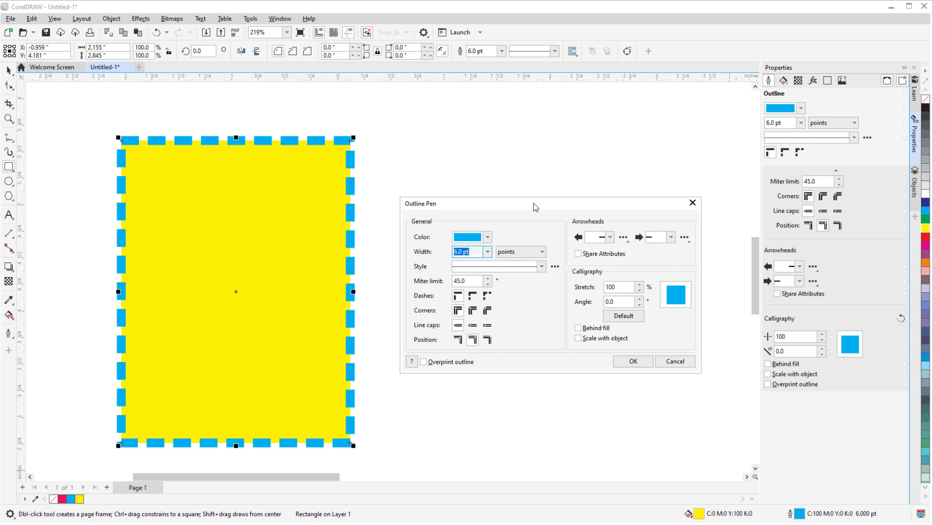
Build a dash-dot pattern in Edit Line Style with the Adjust slider and pattern squares
left_click(555, 267)
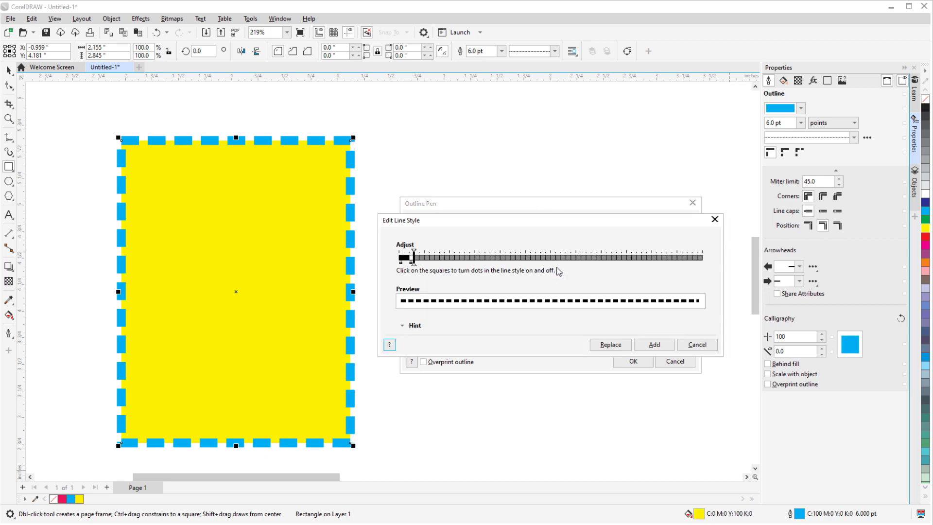
left_click_drag(413, 263, 444, 264)
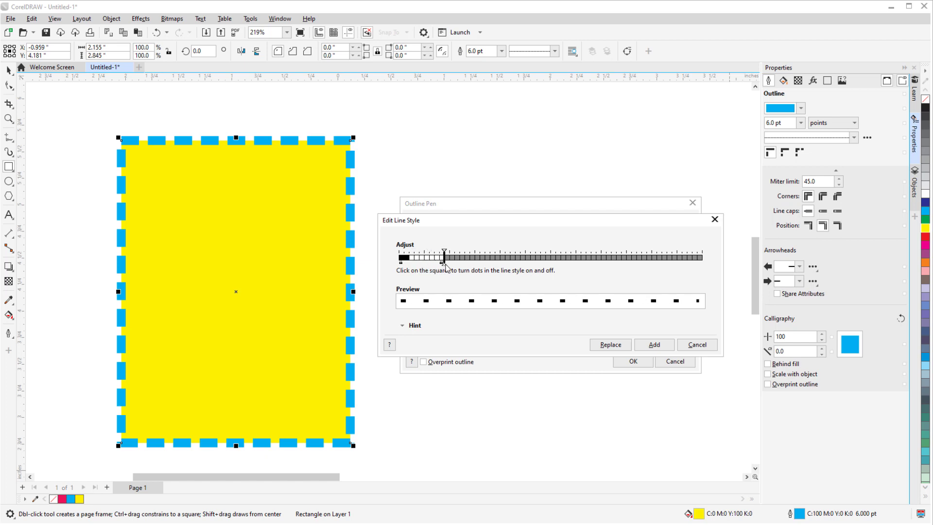
left_click(411, 257)
left_click(427, 258)
left_click(437, 257)
Add the dash-dot style, try the dash corner options, and settle on flat line caps
left_click(662, 346)
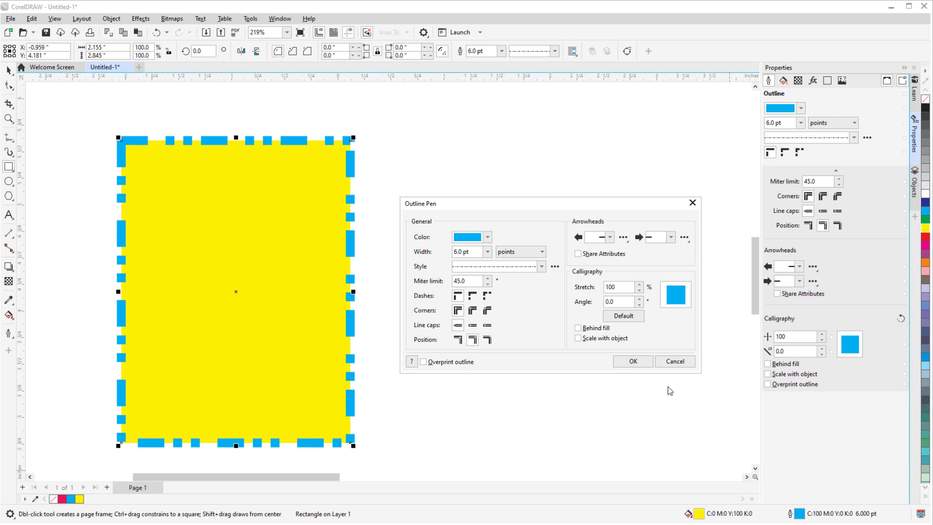
left_click(472, 300)
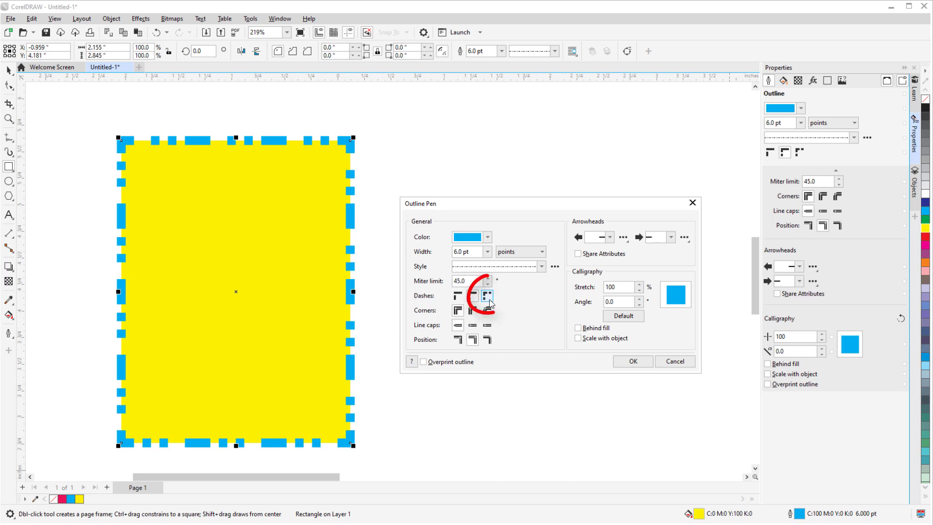
left_click(487, 295)
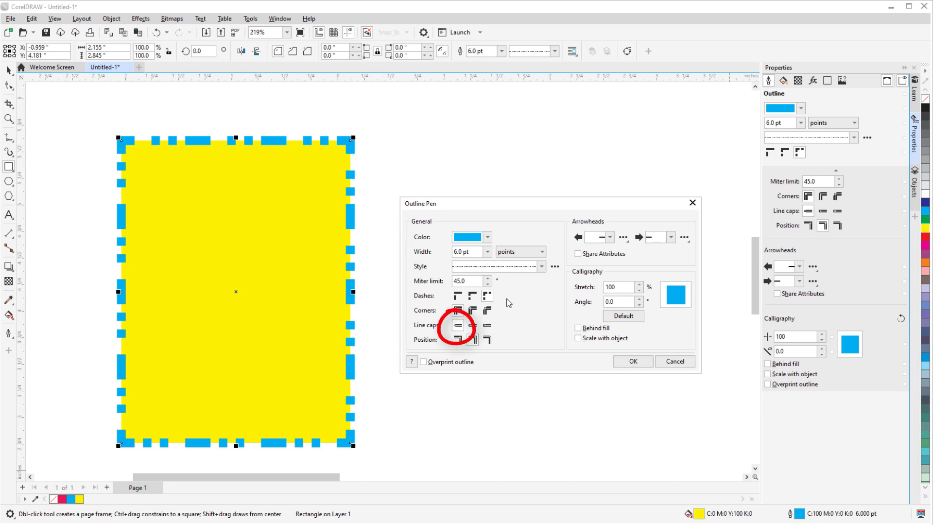
left_click(473, 324)
left_click(487, 325)
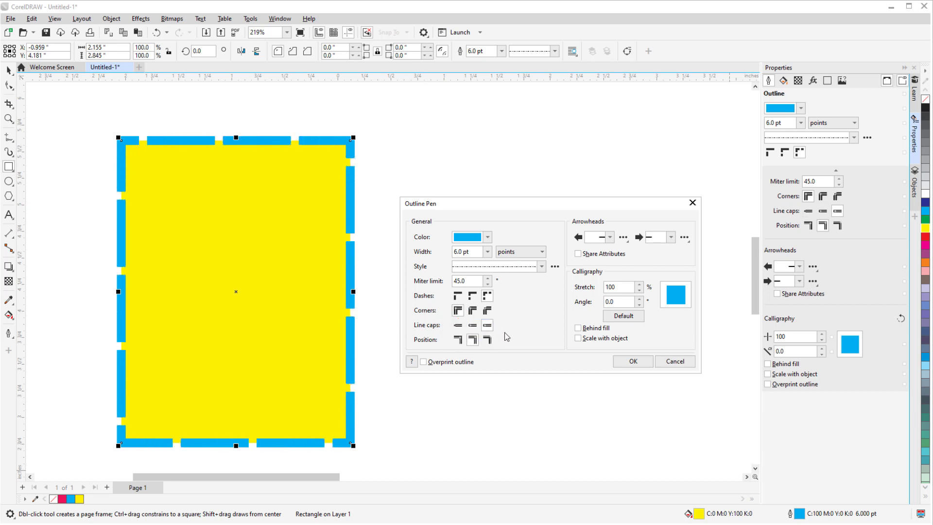
left_click(458, 325)
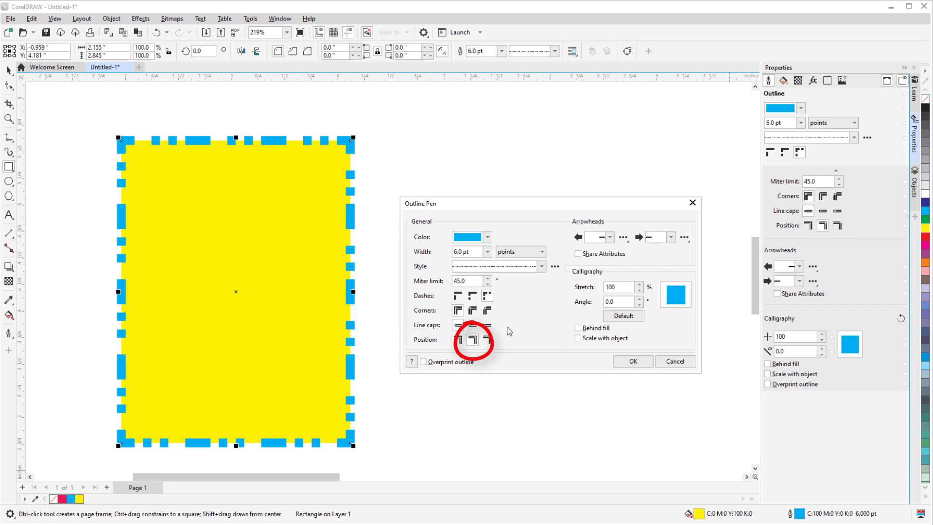
Centre the outline on the edge, keep it over the fill, and round the corners
left_click(458, 340)
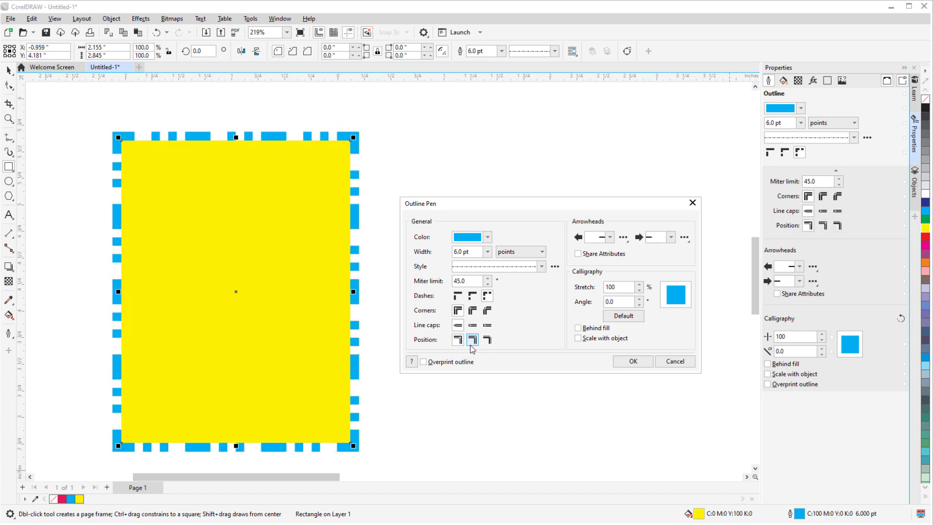
left_click(473, 340)
left_click(578, 328)
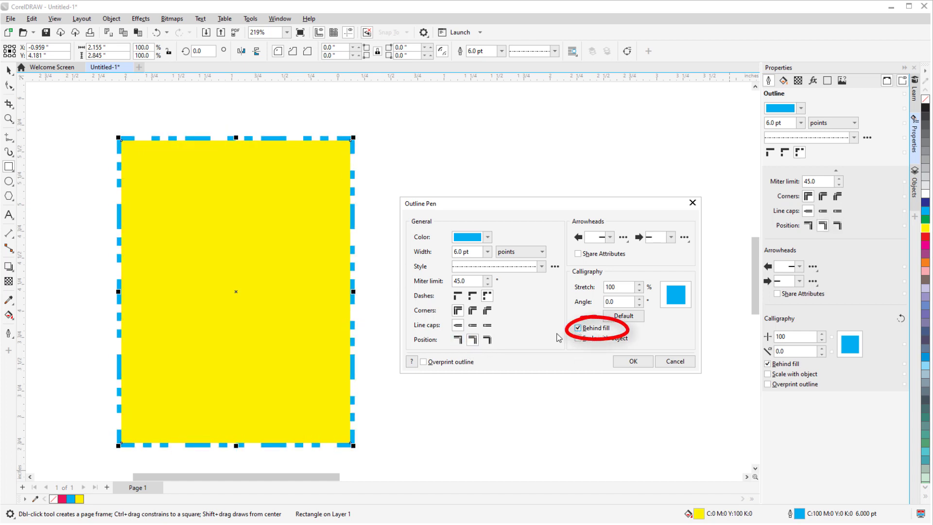
left_click(578, 328)
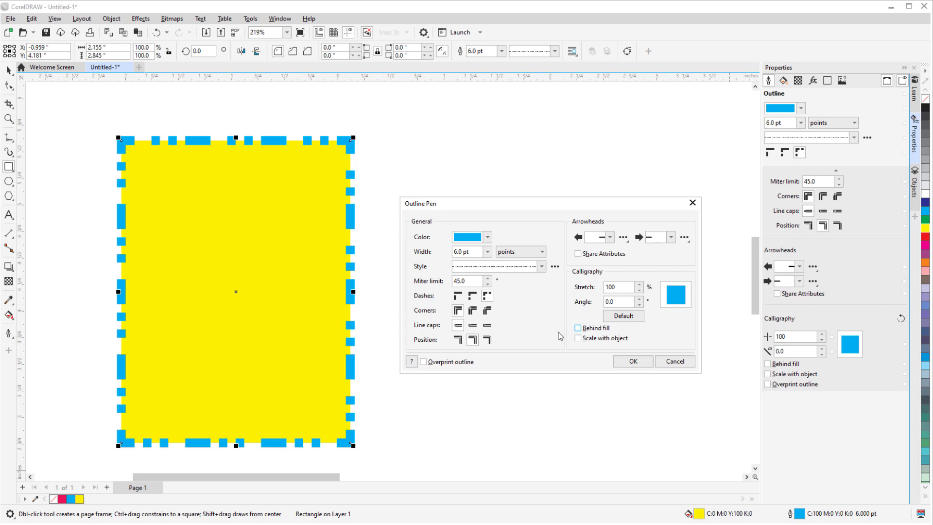
left_click(472, 311)
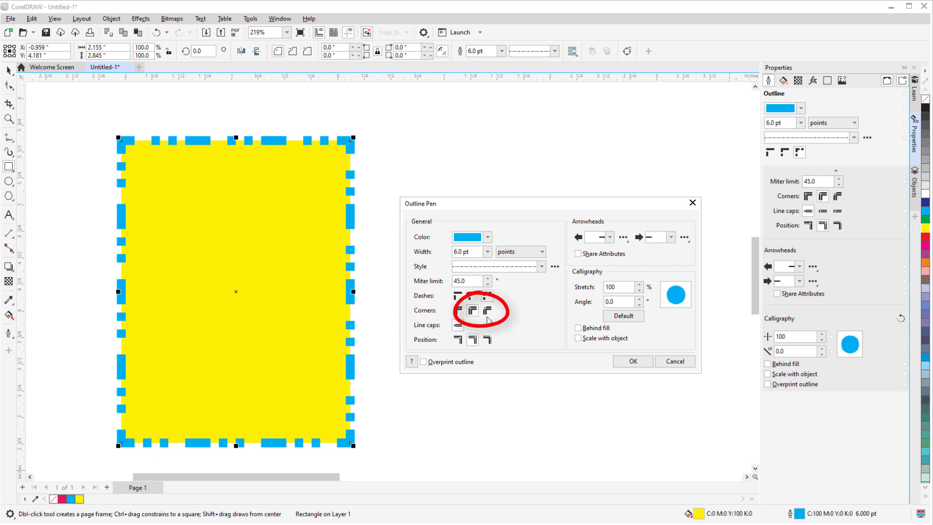
left_click(487, 311)
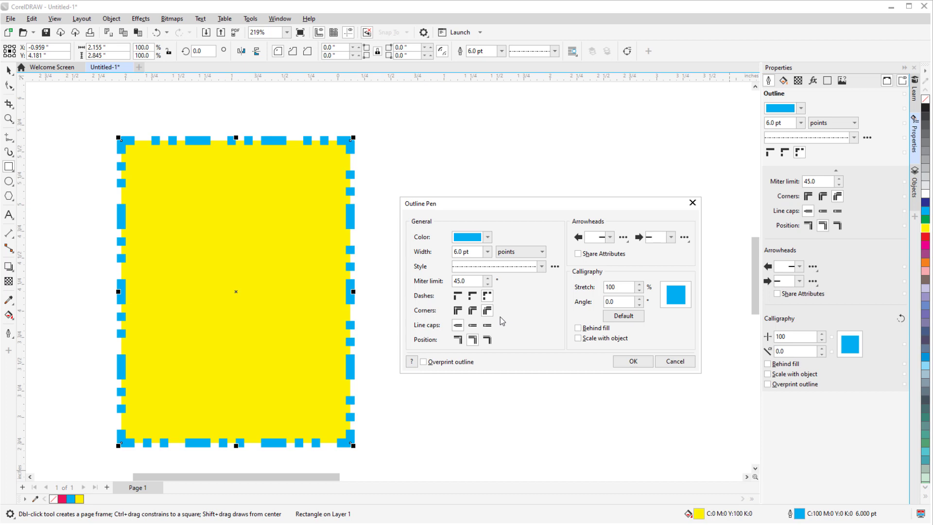
left_click(624, 363)
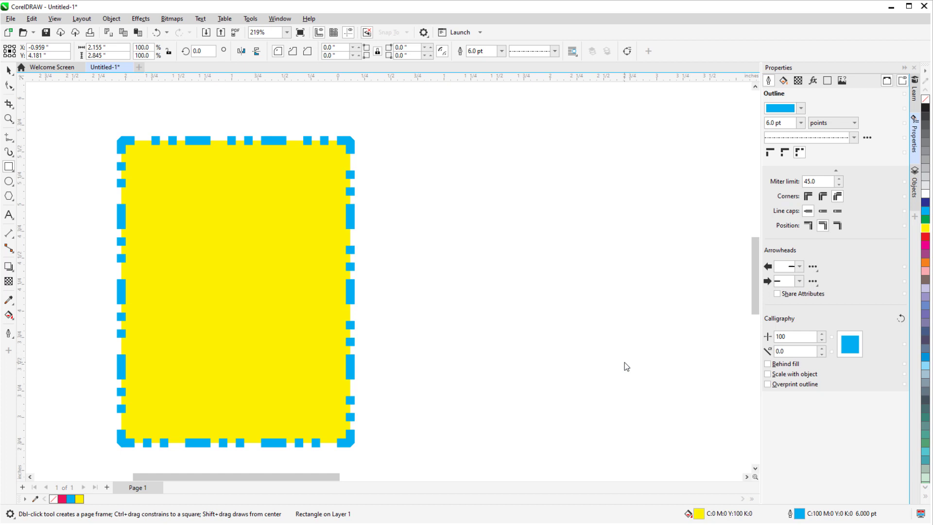
Recolour the rectangle's outline dark purple using the HSB Brightness Based colour viewer
left_click(8, 333)
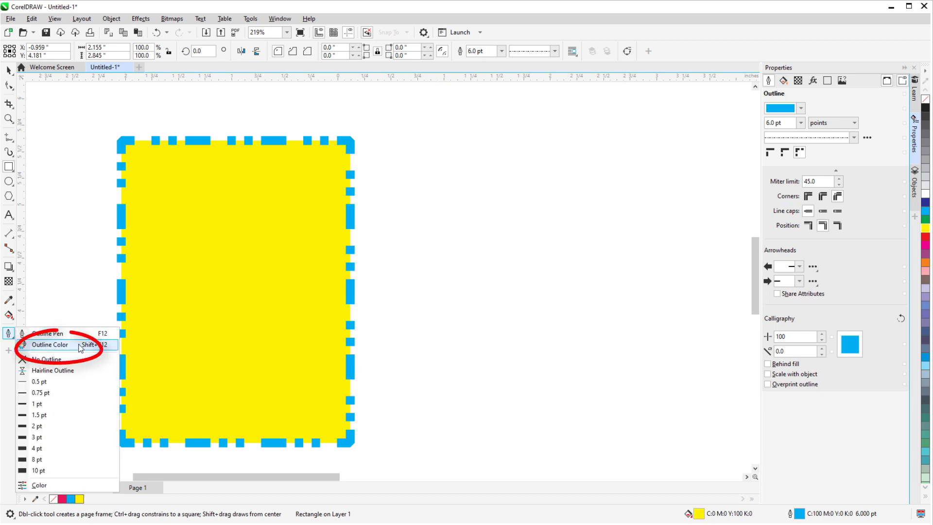
left_click(81, 347)
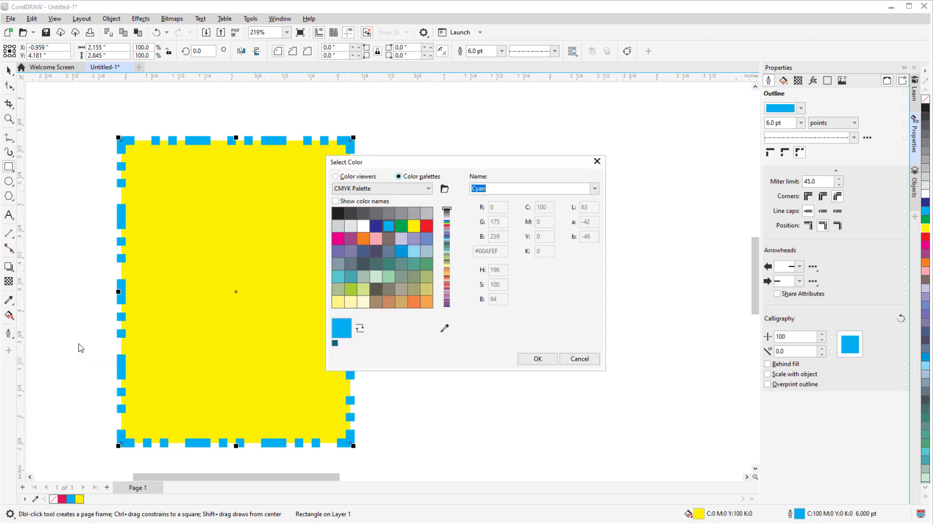
left_click(514, 187)
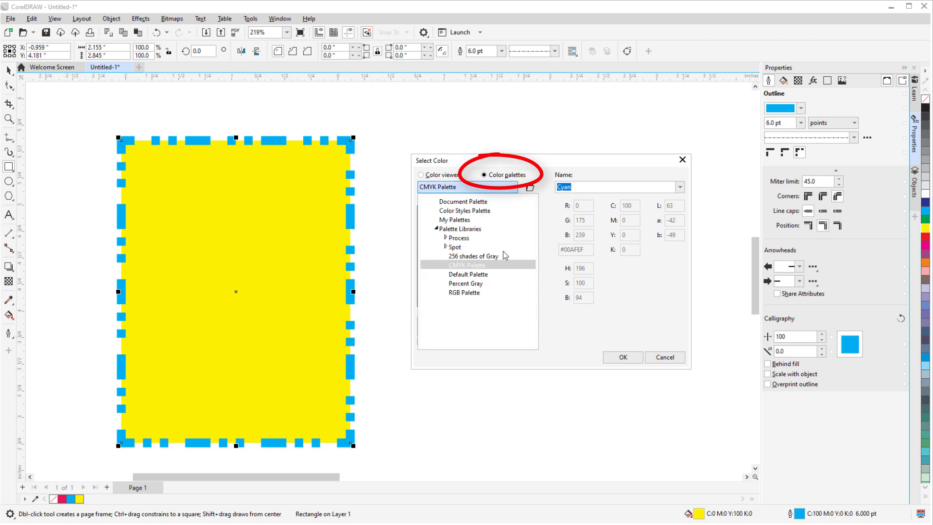
left_click(468, 189)
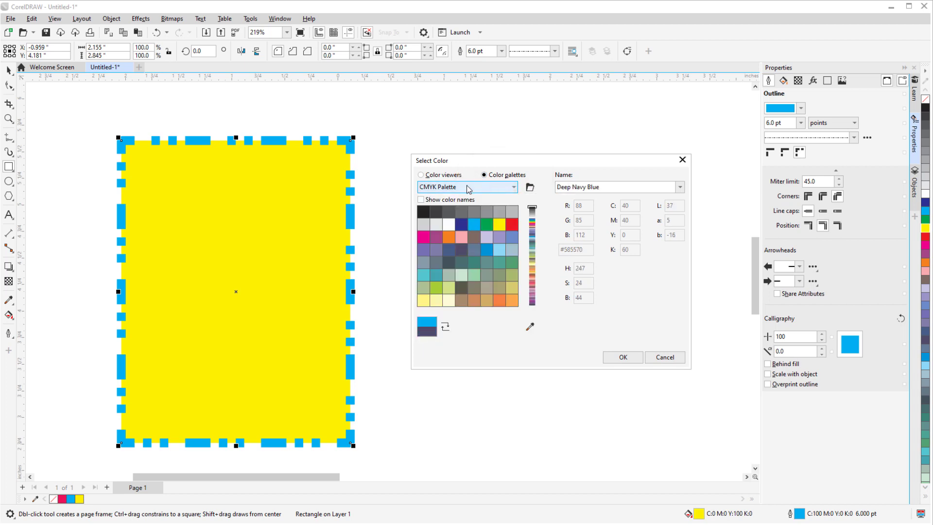
left_click(430, 176)
left_click(500, 188)
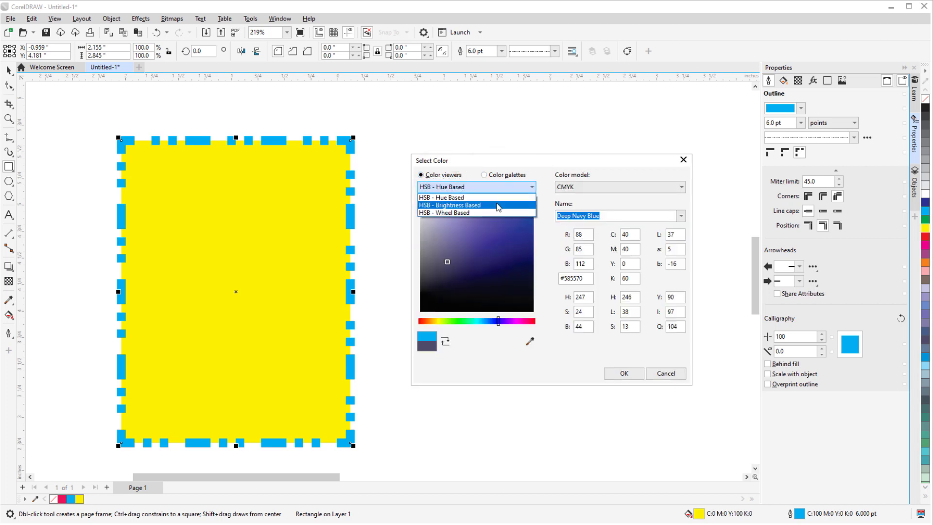
left_click(498, 206)
left_click(521, 213)
left_click(625, 372)
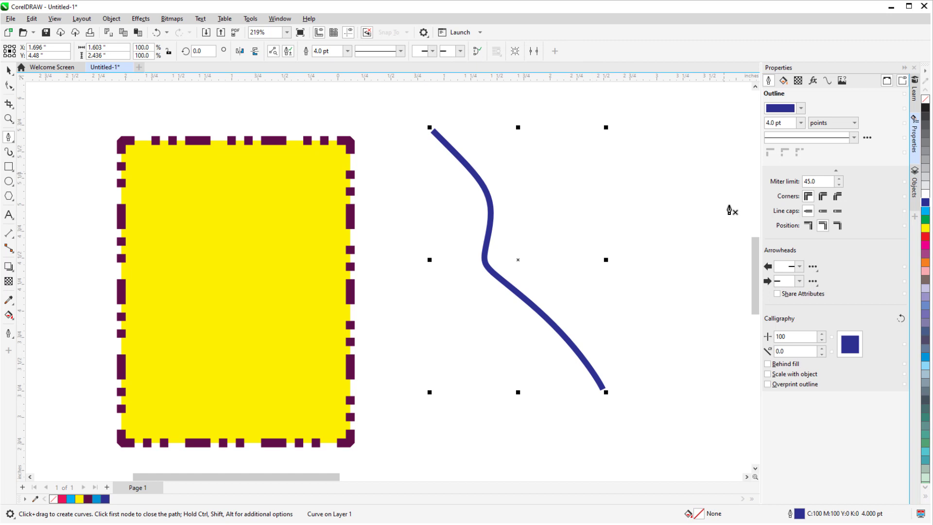
Add start and end arrowheads to the blue curve and swap their styles
left_click(799, 267)
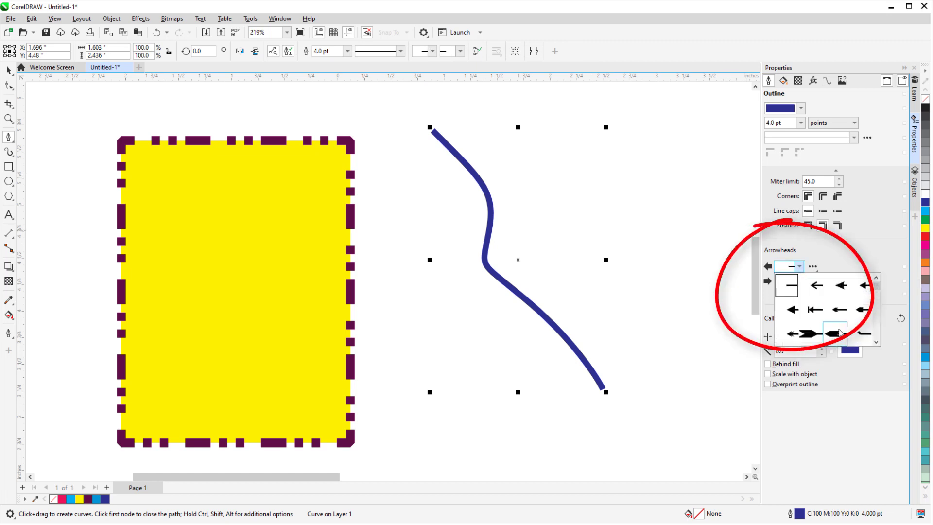
left_click(841, 333)
left_click(800, 281)
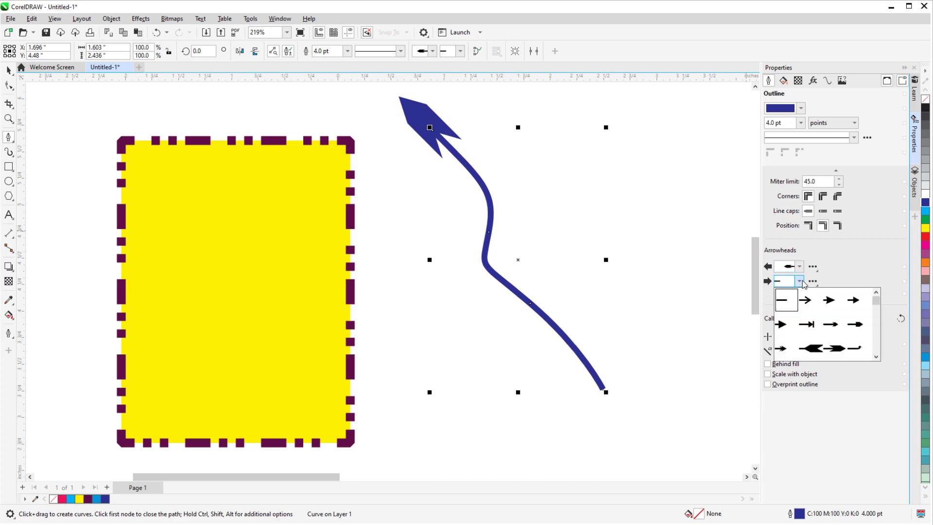
left_click(829, 301)
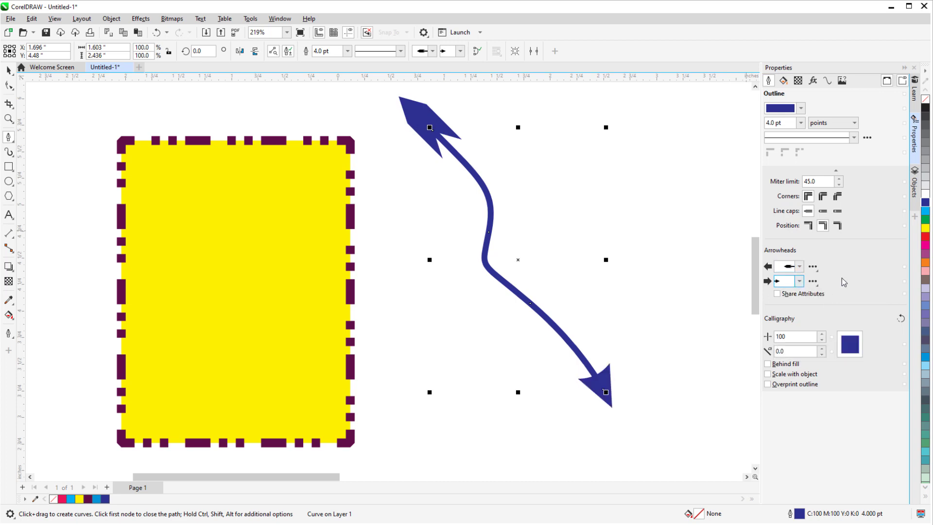
left_click(812, 281)
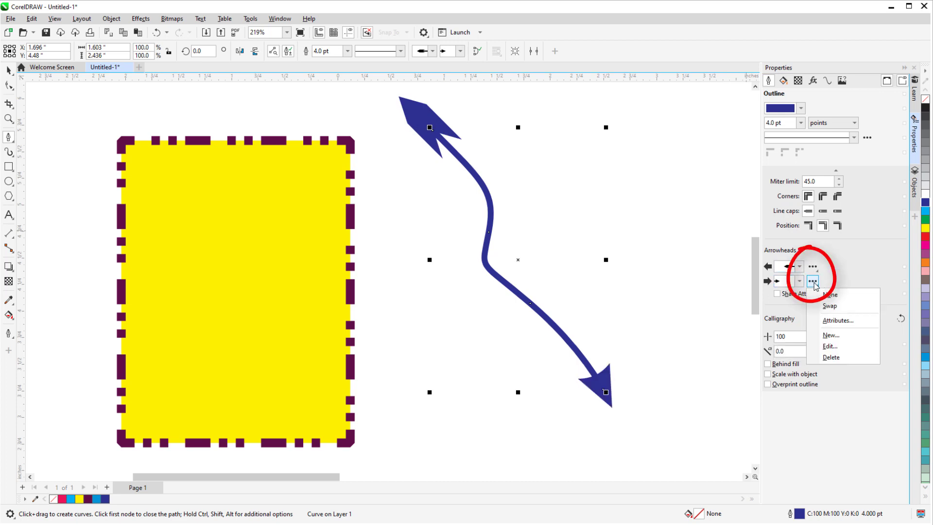
left_click(844, 311)
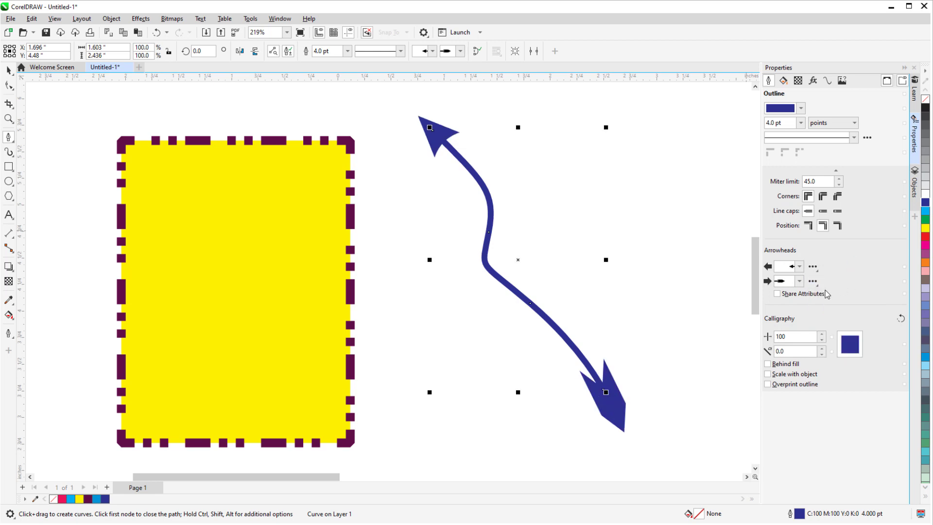
Mirror the end arrowhead horizontally in Arrowhead Attributes, then adjust the attributes once more
left_click(813, 281)
left_click(851, 349)
left_click_drag(523, 163, 371, 206)
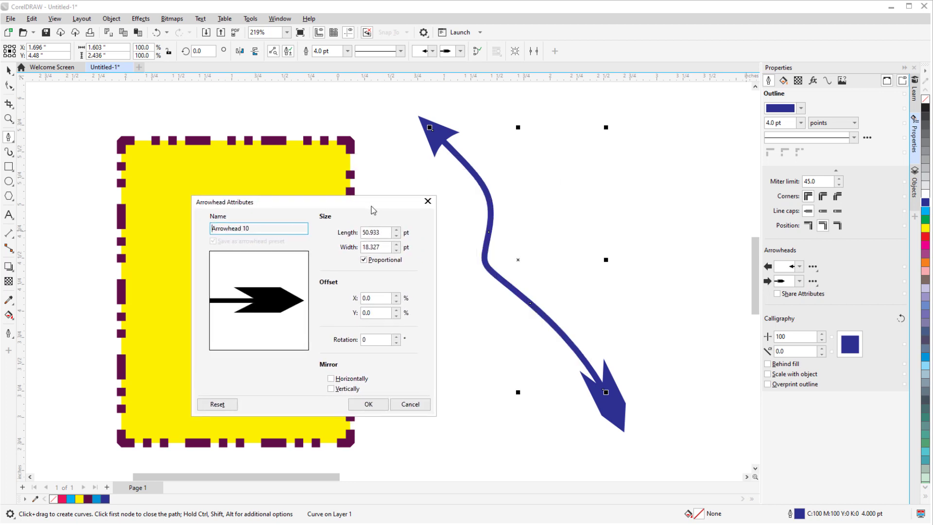
left_click(331, 378)
left_click(368, 404)
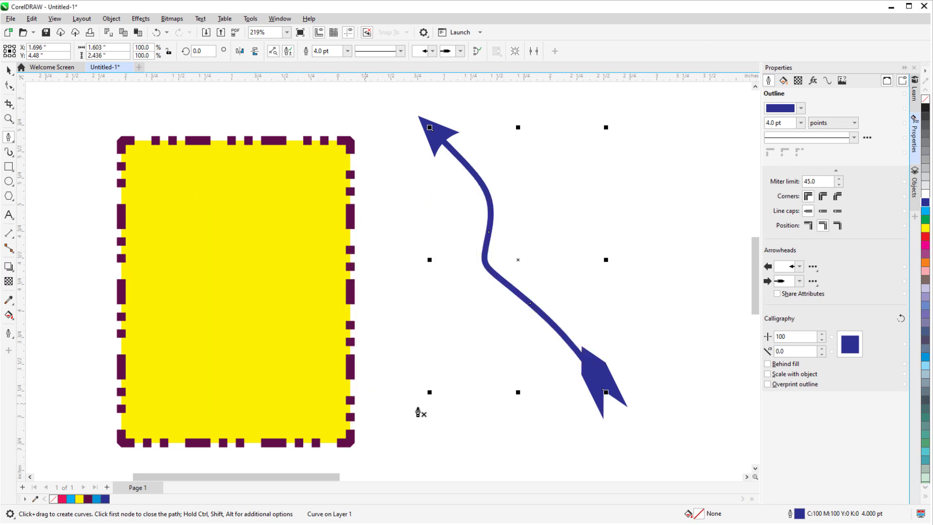
left_click(813, 281)
left_click(837, 346)
left_click_drag(536, 165, 377, 218)
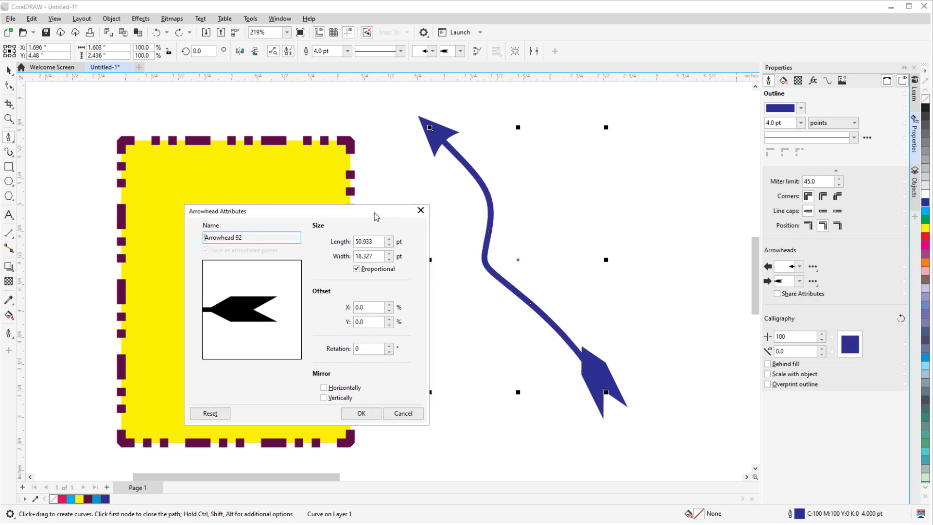
left_click(389, 346)
left_click(361, 413)
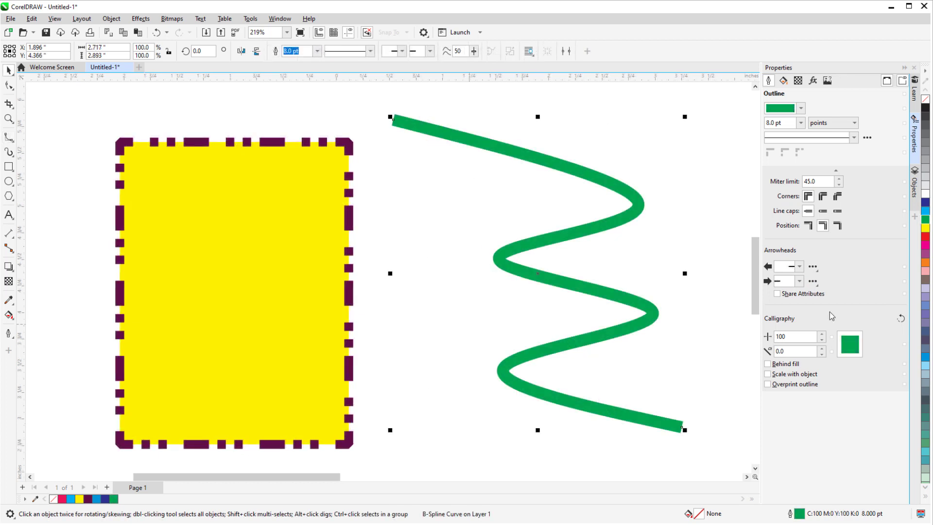
Set the green curve's calligraphy stretch to 14 and angle to 34
left_click(822, 340)
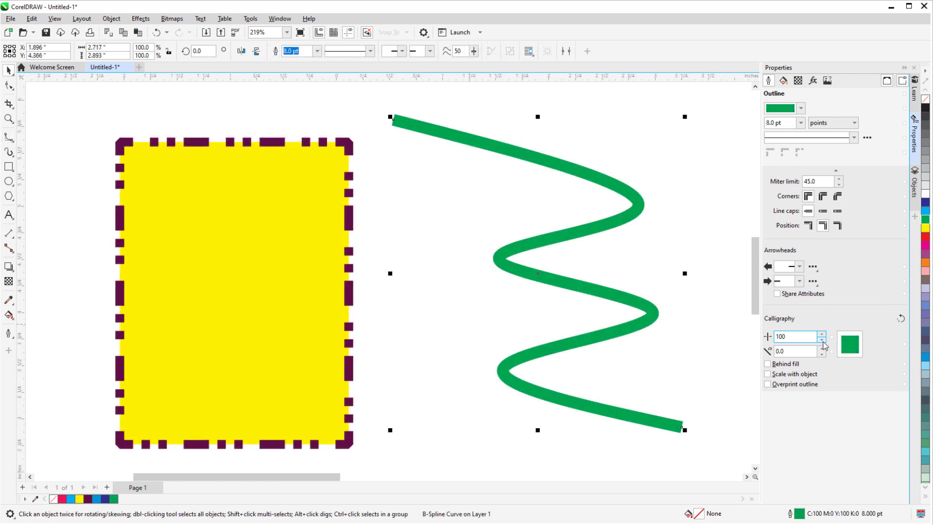
left_click(822, 342)
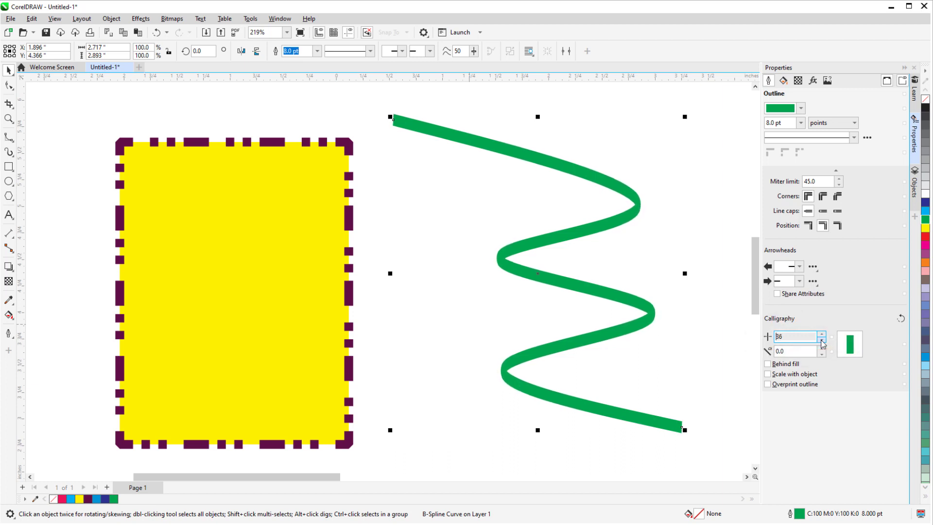
left_click(822, 341)
left_click(822, 348)
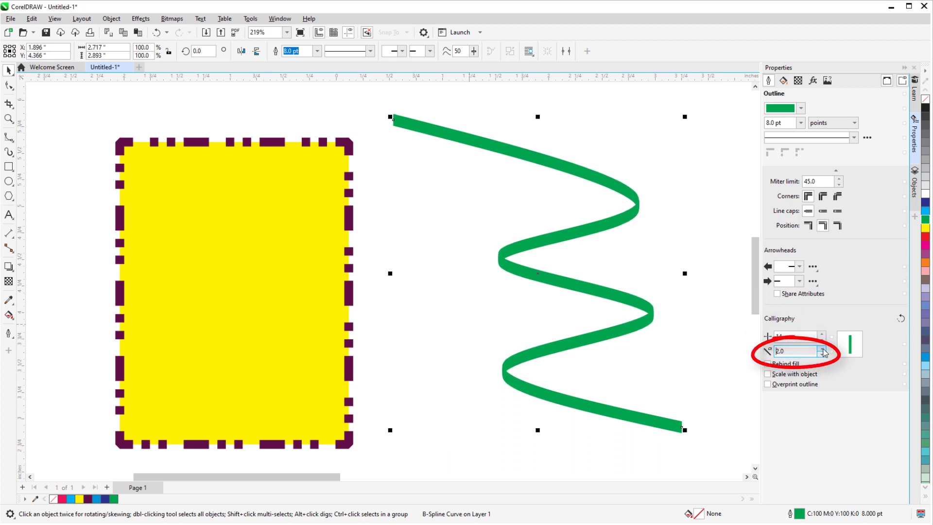
left_click(822, 349)
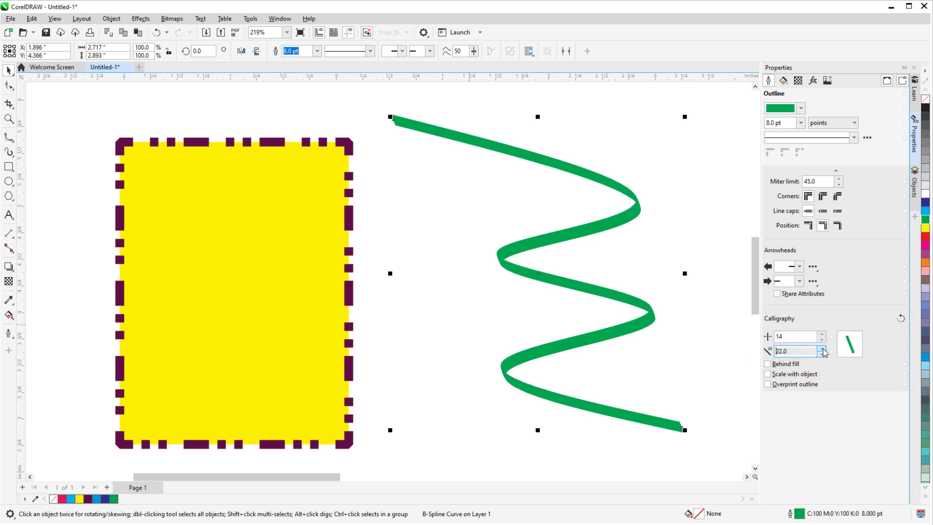
left_click(822, 349)
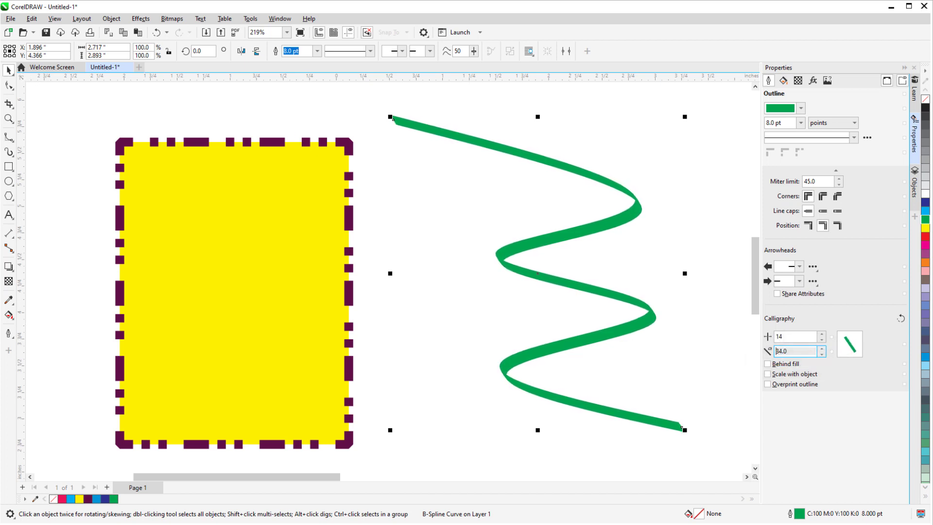
Give the rectangle's dashed outline calligraphy stretch 78 and angle -46
left_click(190, 144)
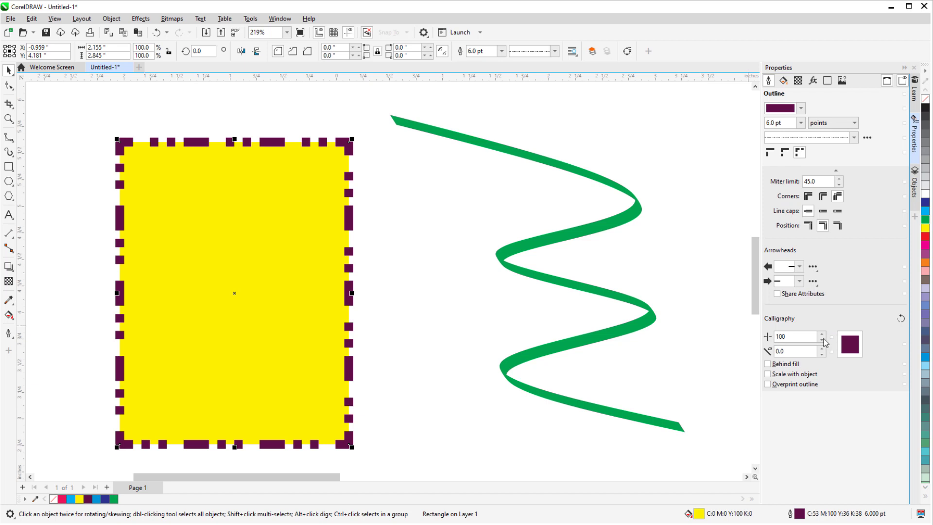
left_click(822, 339)
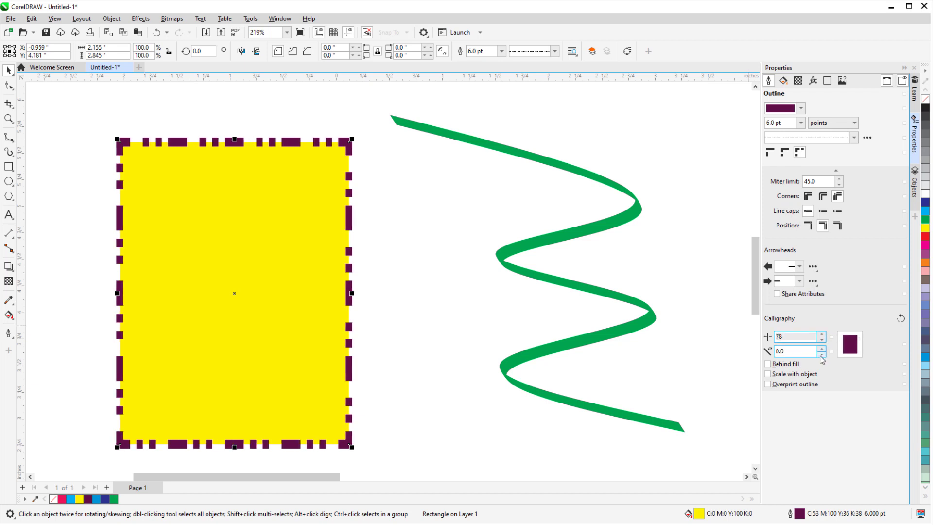
left_click(822, 354)
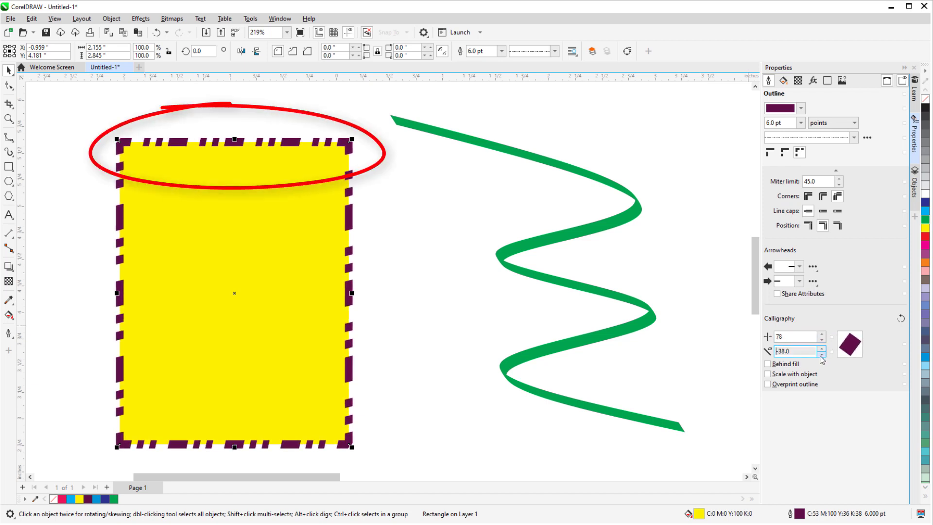
left_click(822, 354)
key("F12")
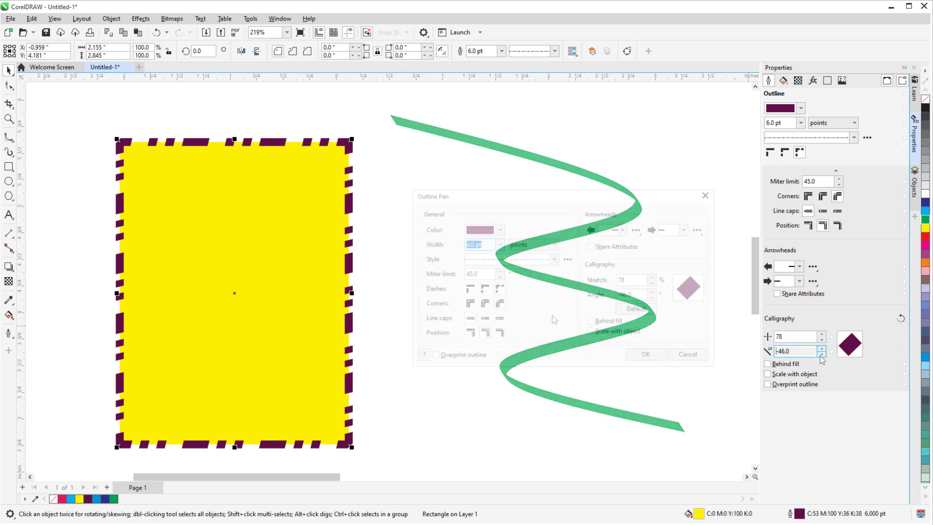
Enable Scale with object for the rectangle's outline and stretch the rectangle much wider
left_click(591, 332)
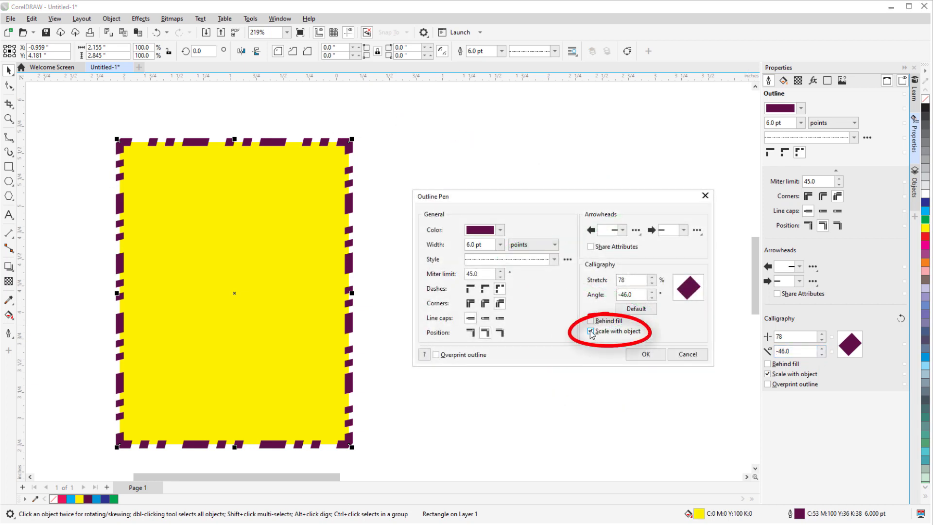
left_click(646, 354)
left_click_drag(373, 297, 669, 305)
Disable Scale with object and narrow the rectangle to 90.3%, keeping the 12.937 pt outline
double_click(799, 514)
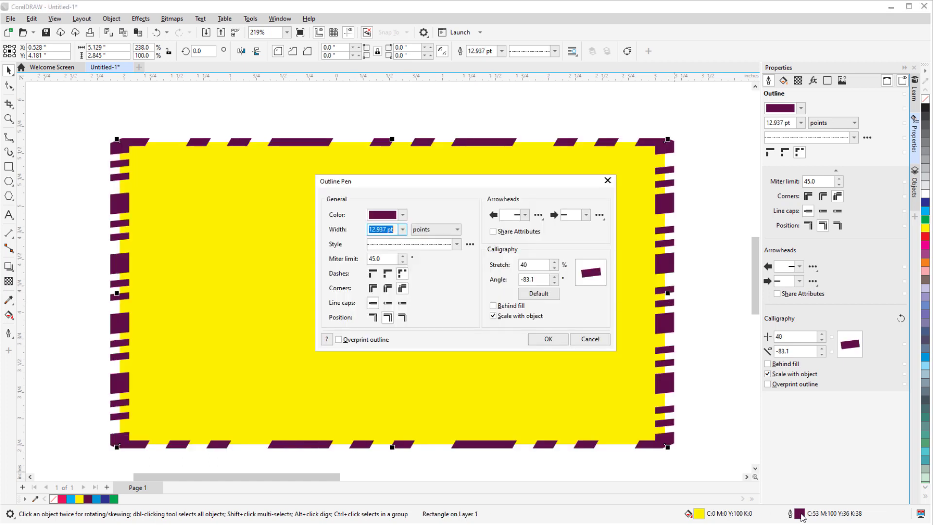
left_click(494, 316)
left_click(547, 340)
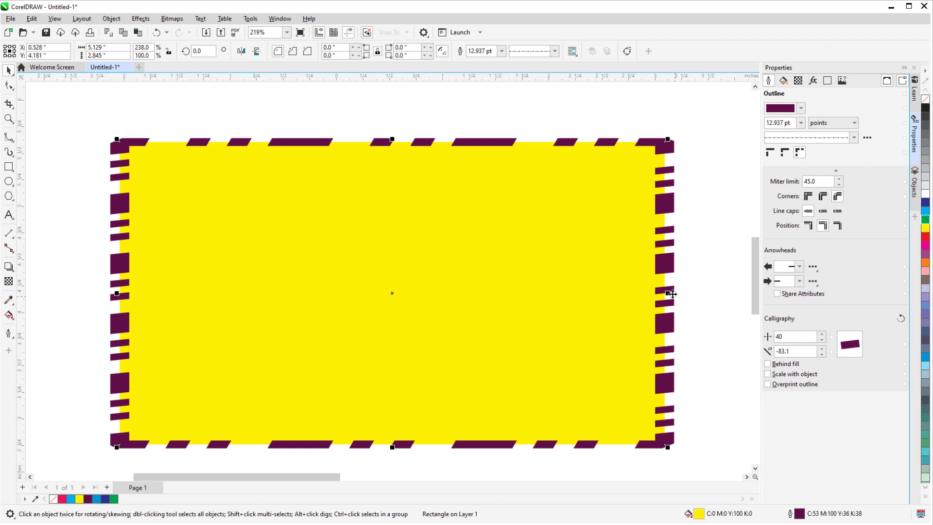
left_click_drag(669, 293, 329, 293)
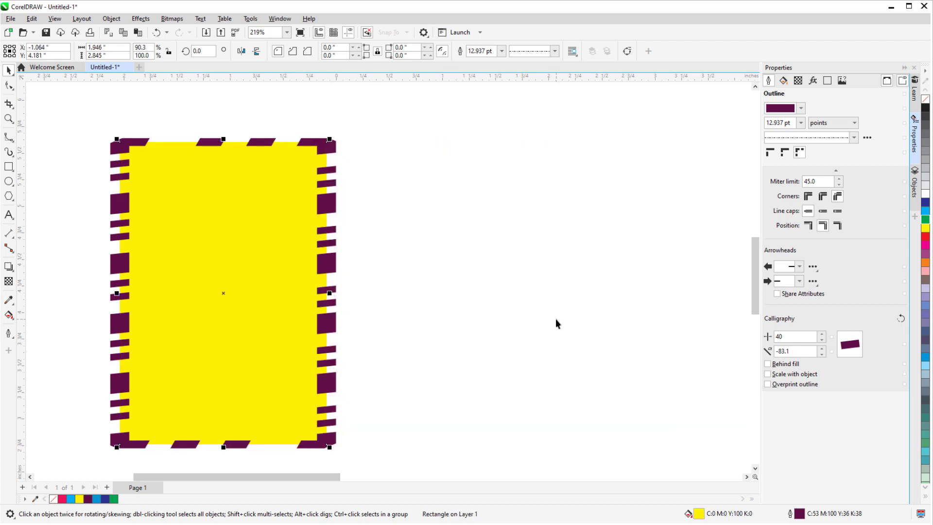